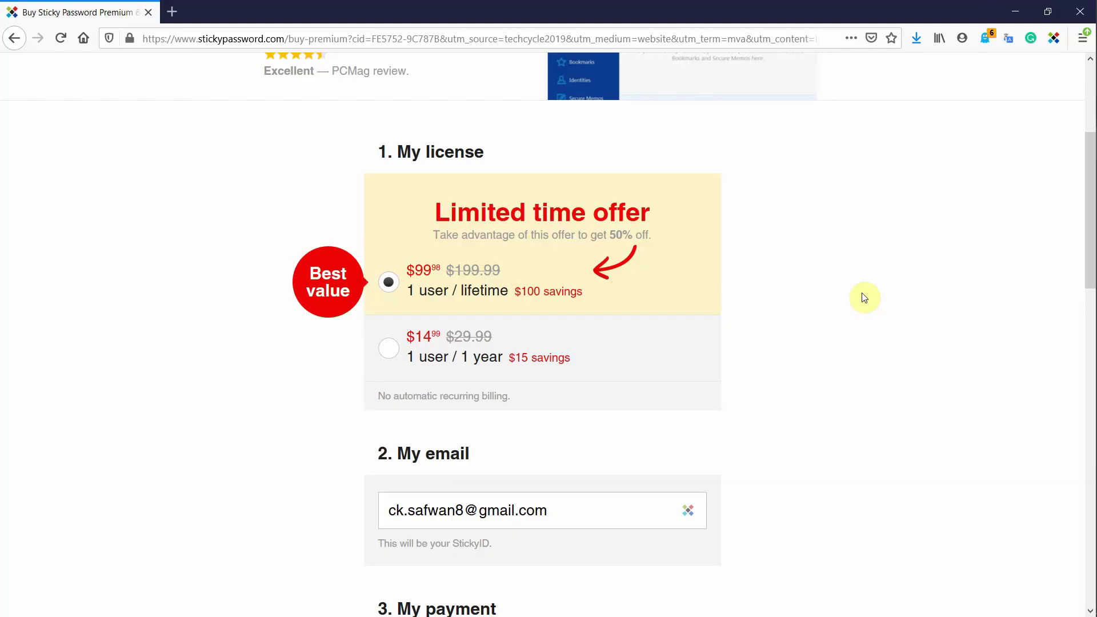
scroll(865, 297, "down", 7)
scroll(865, 298, "down", 5)
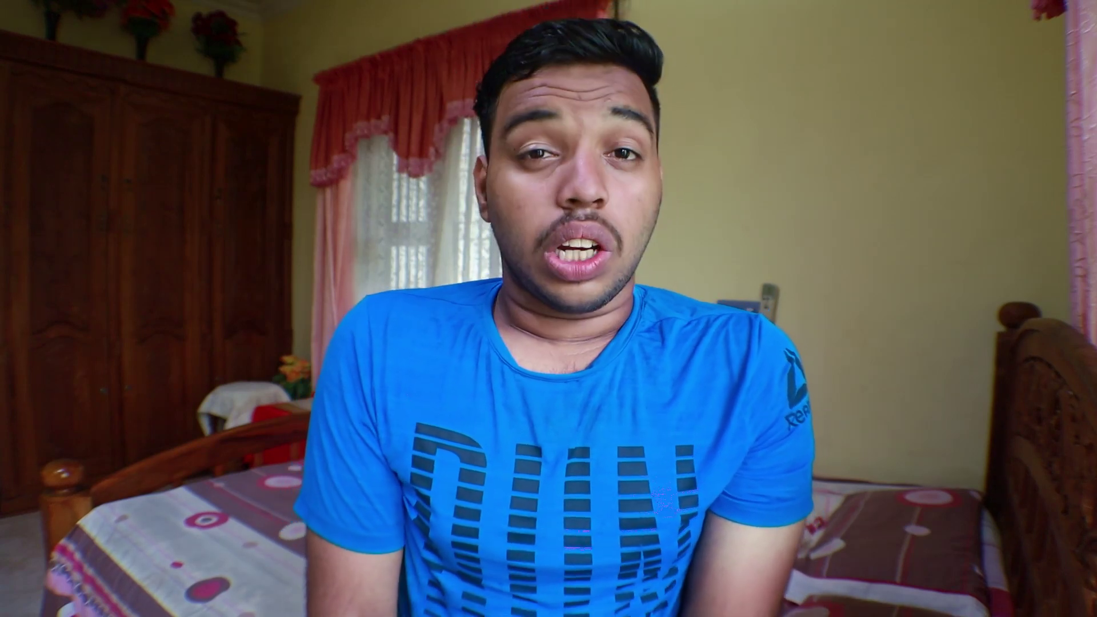
Unlock the vault to reveal the App Accounts saved from the Xiaomi Mi A2, such as Amazon, eBay and PayPal.
left_click(558, 391)
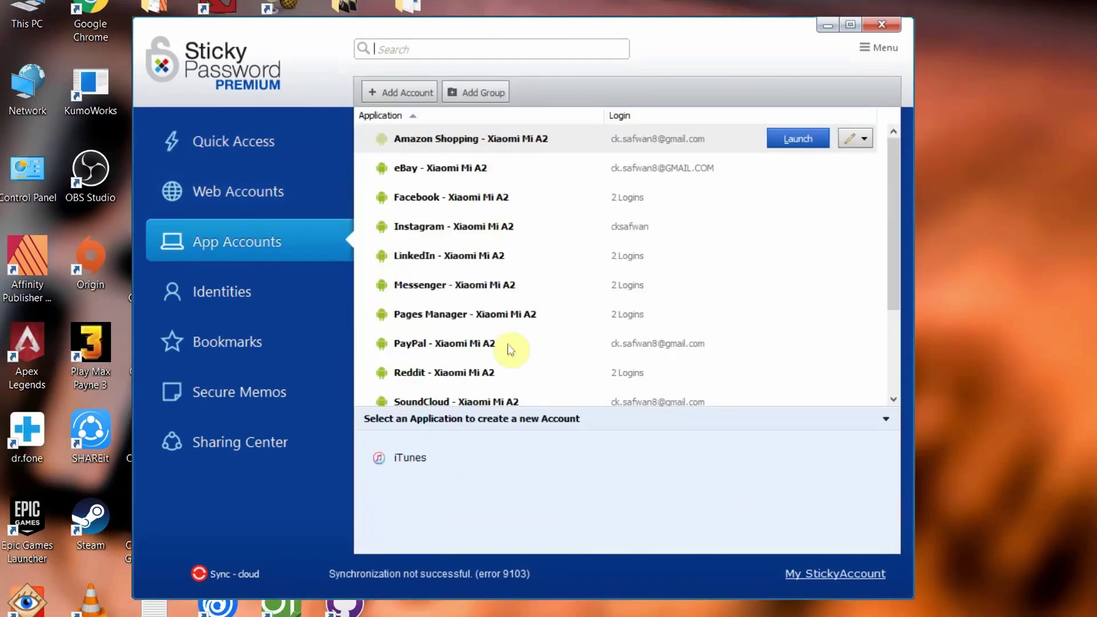
View the saved identity, then the bookmarks with the Google Chrome group expanded.
left_click(279, 296)
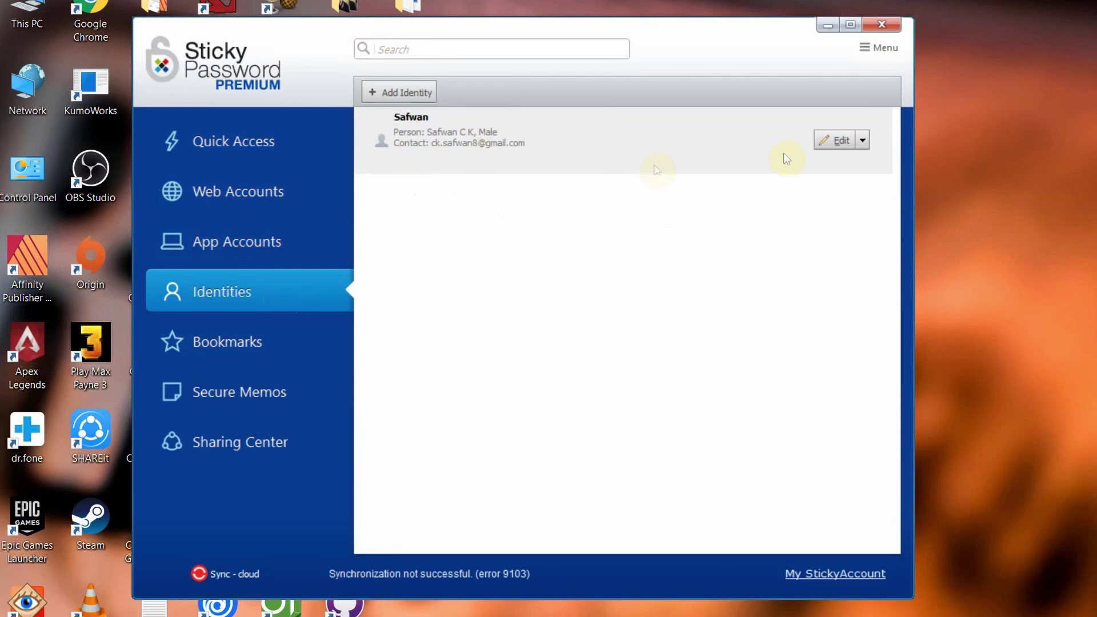
left_click(255, 342)
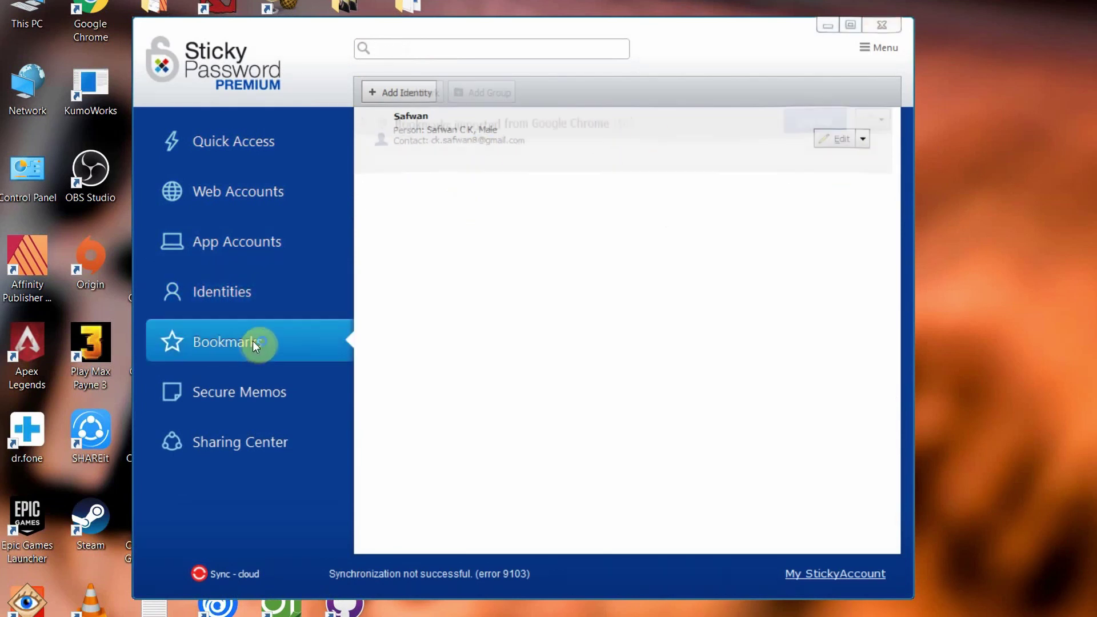
left_click(366, 122)
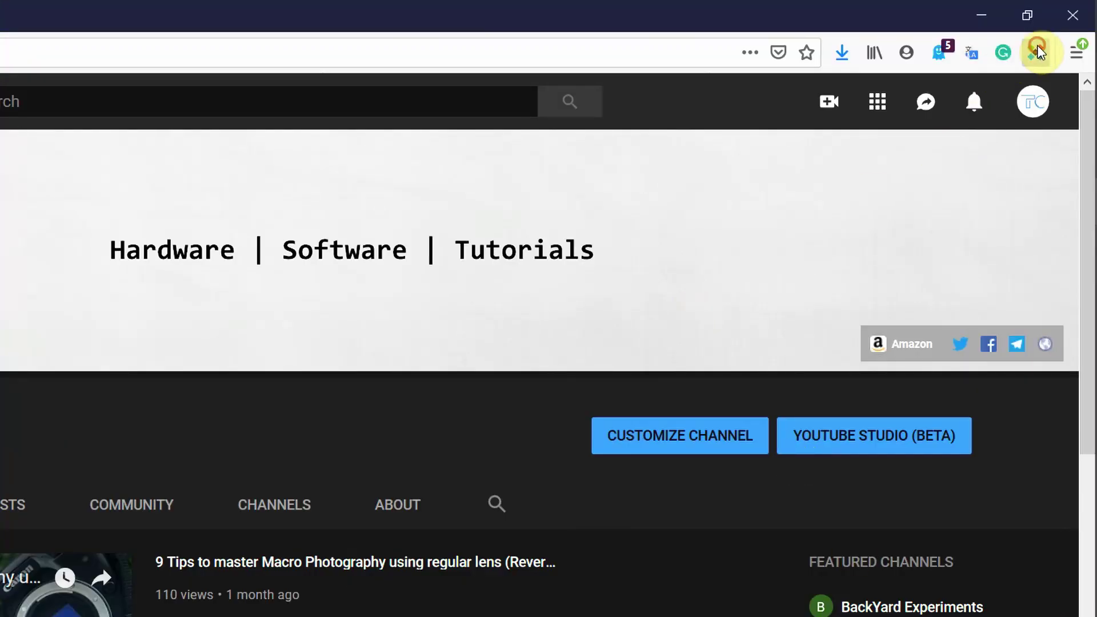
In the Firefox extension, review This Website records and Identities, then lock the vault.
left_click(1036, 52)
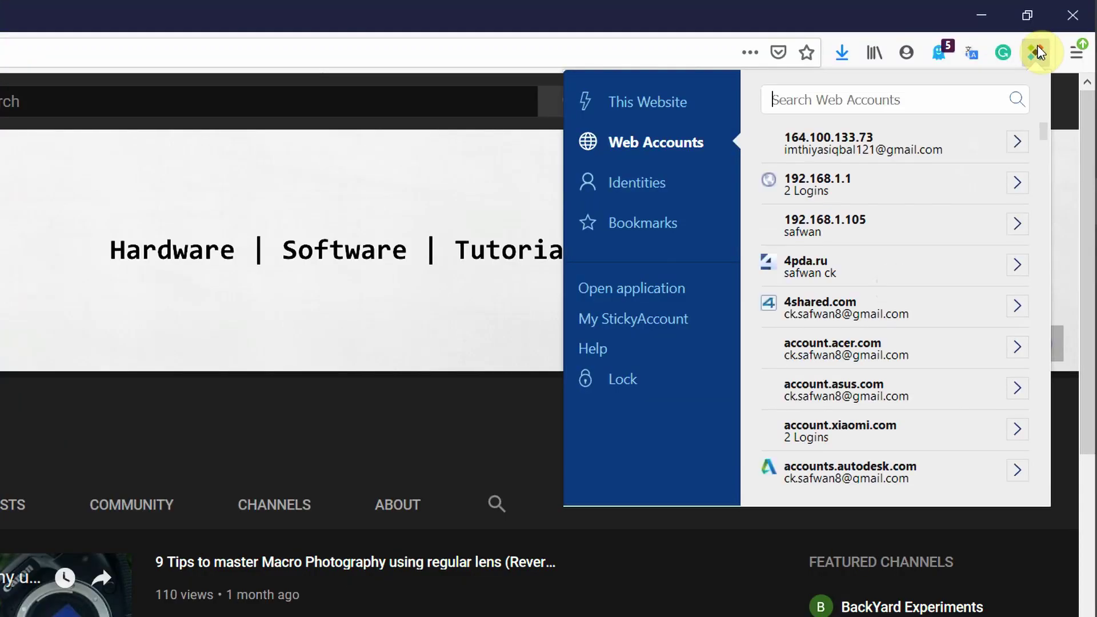
left_click(629, 114)
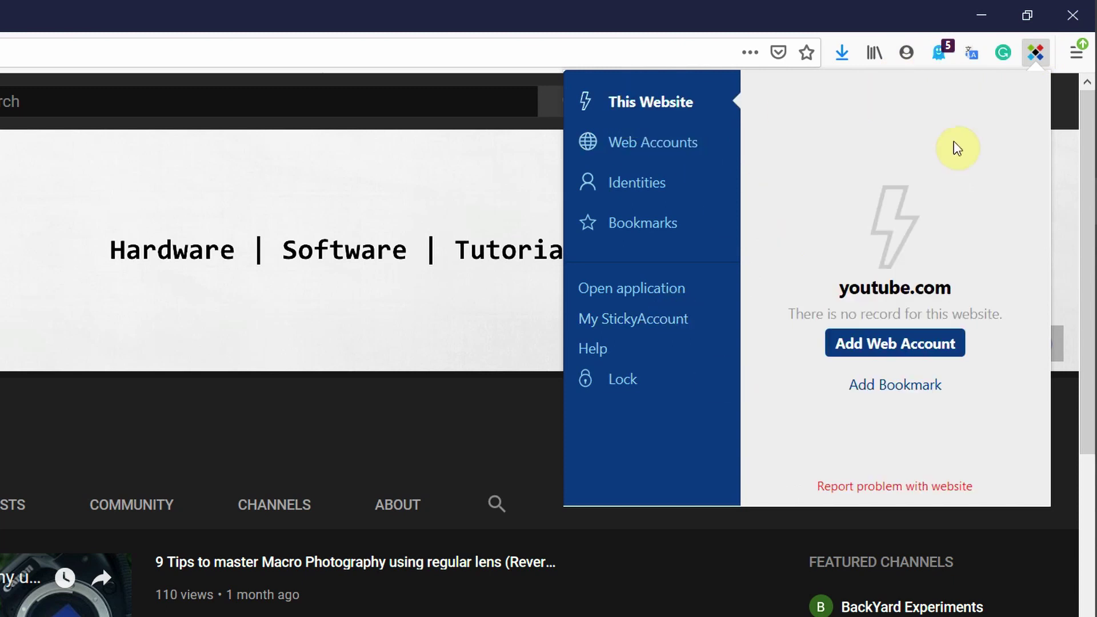
left_click(615, 182)
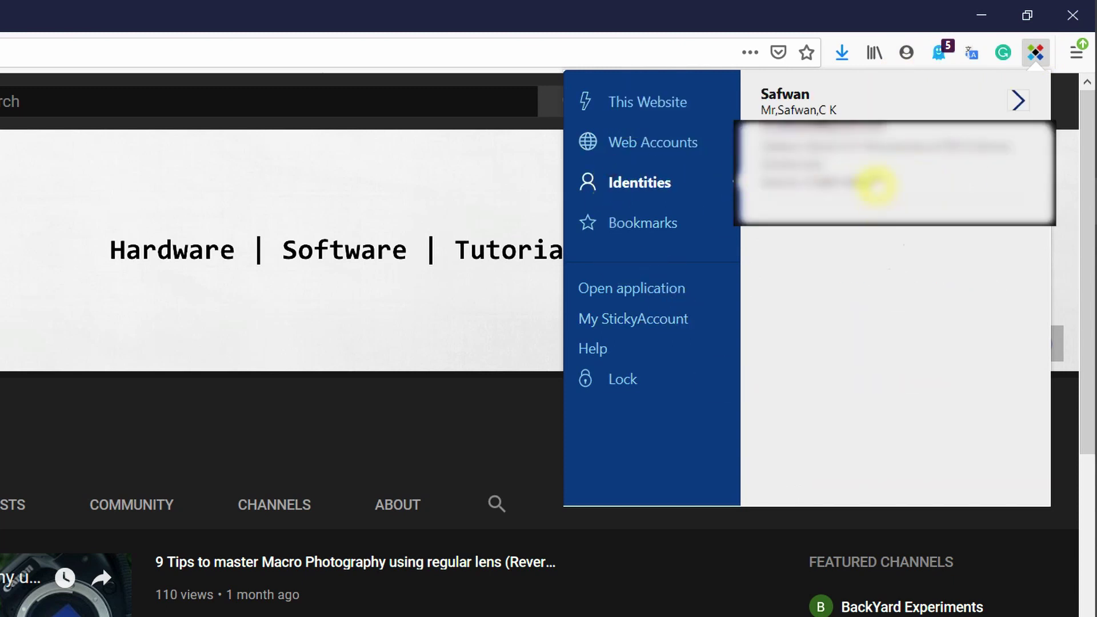
left_click(680, 103)
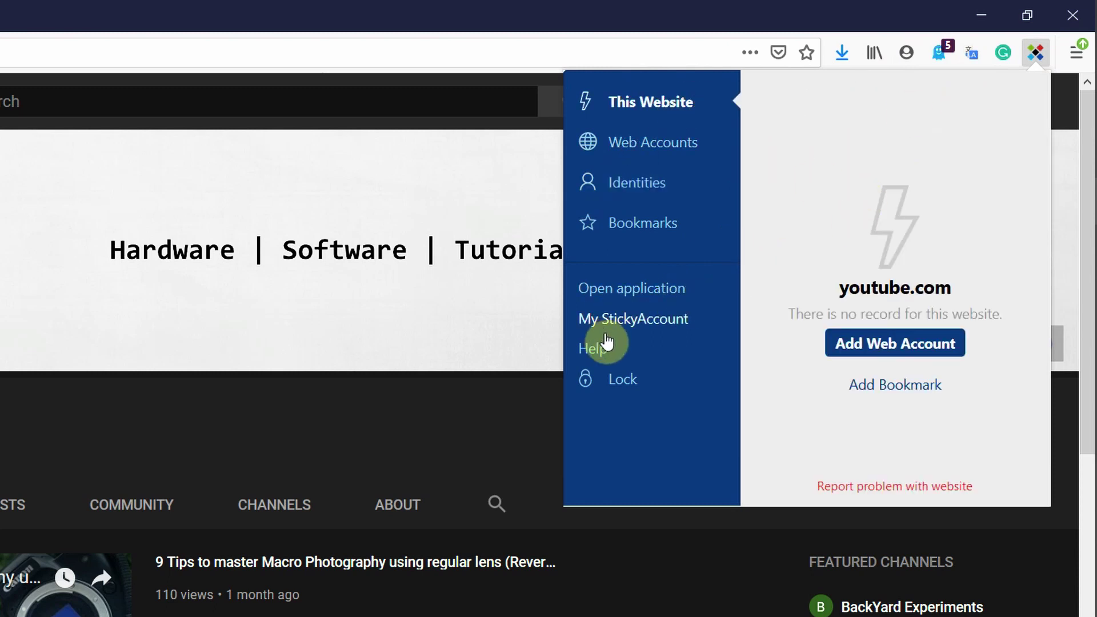
left_click(625, 379)
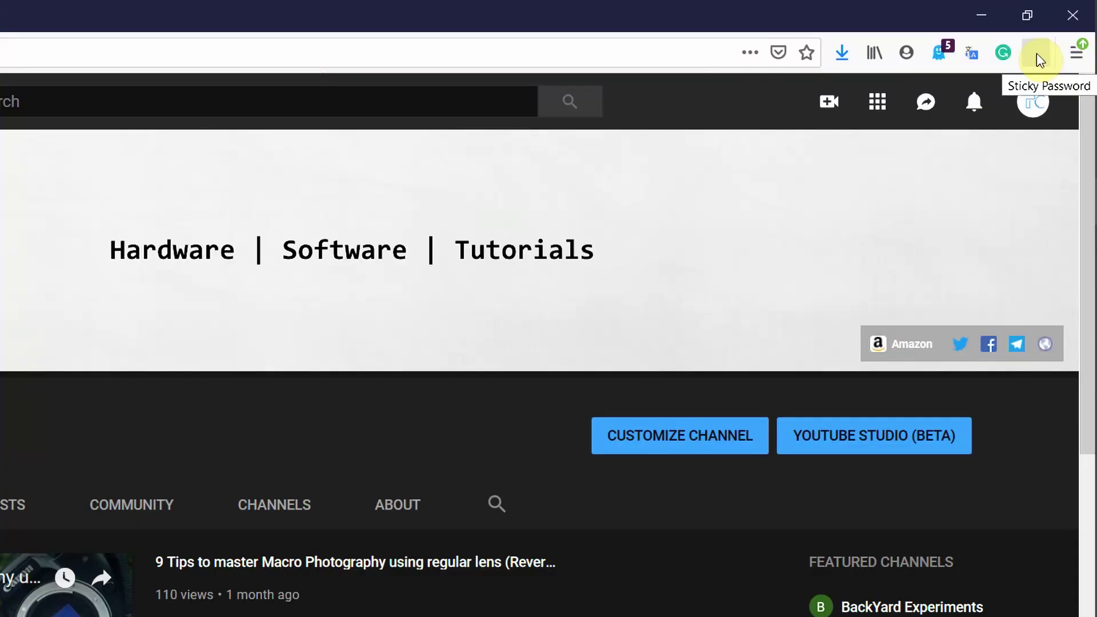
Unlock Sticky Password from Firefox with the master password and bring the extension panel back.
left_click(1036, 51)
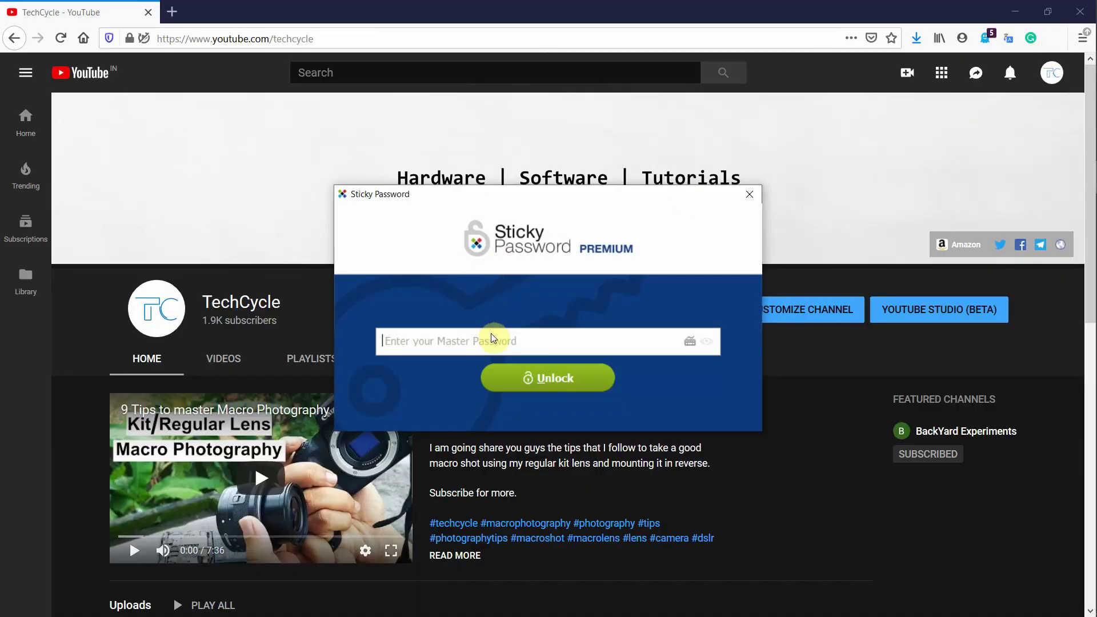
left_click(493, 340)
type("*************")
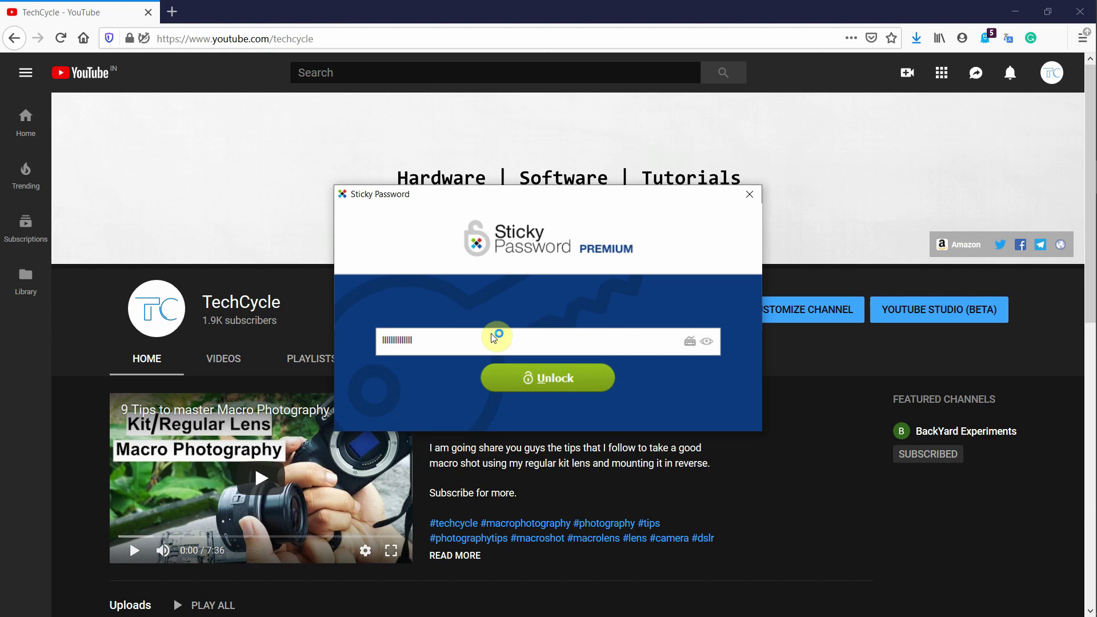
key("Return")
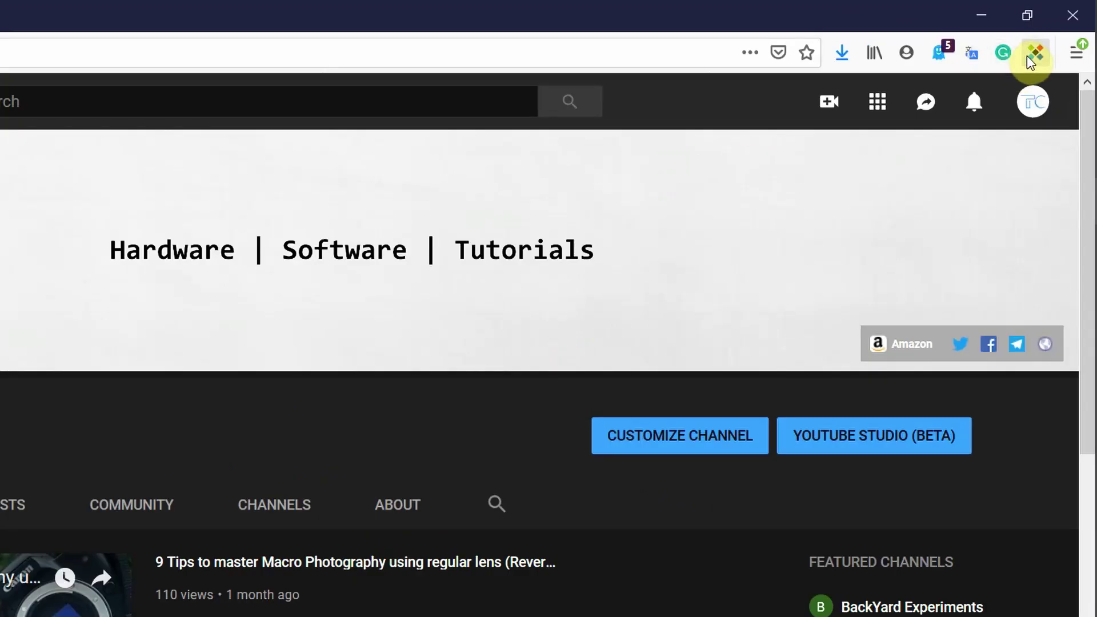
left_click(1029, 59)
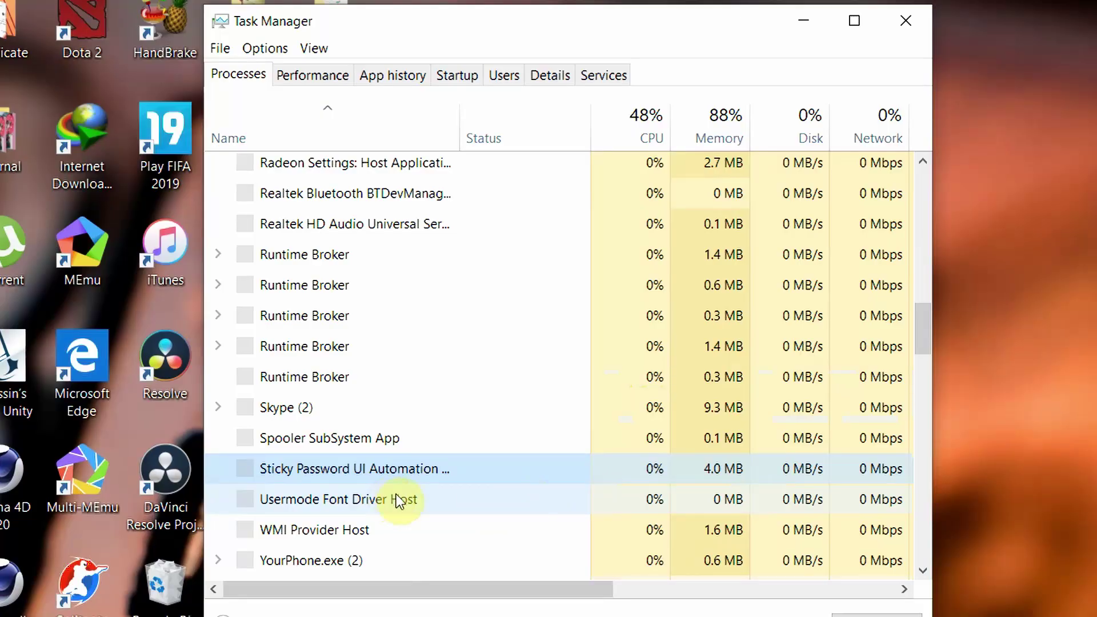
scroll(379, 460, "down", 1)
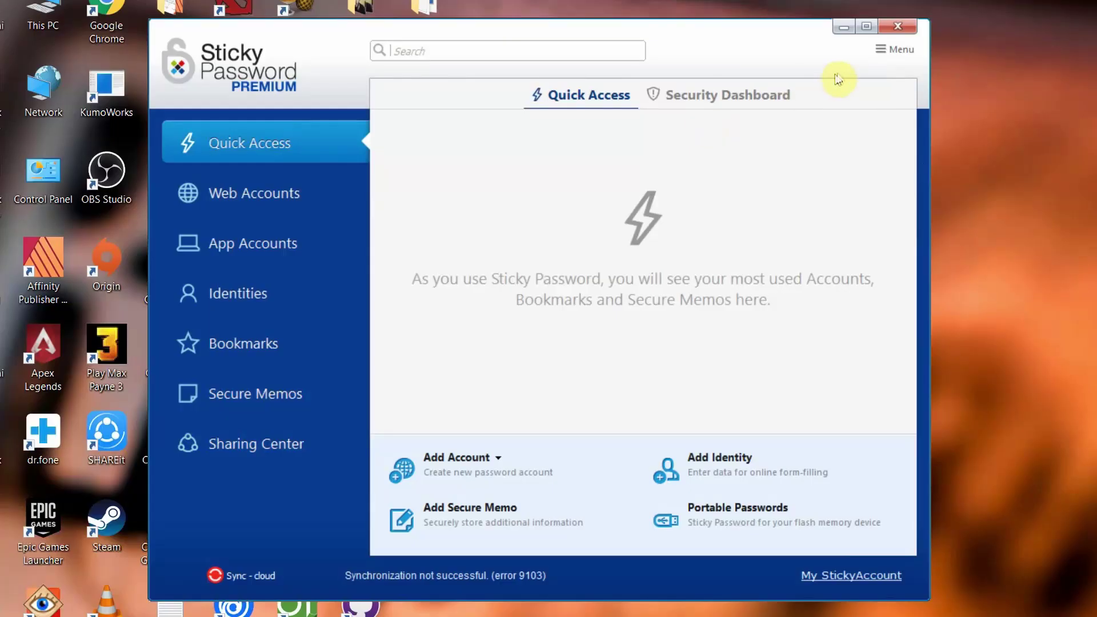
Look over the database import sources without importing, then view the Ignored Apps list.
left_click(880, 134)
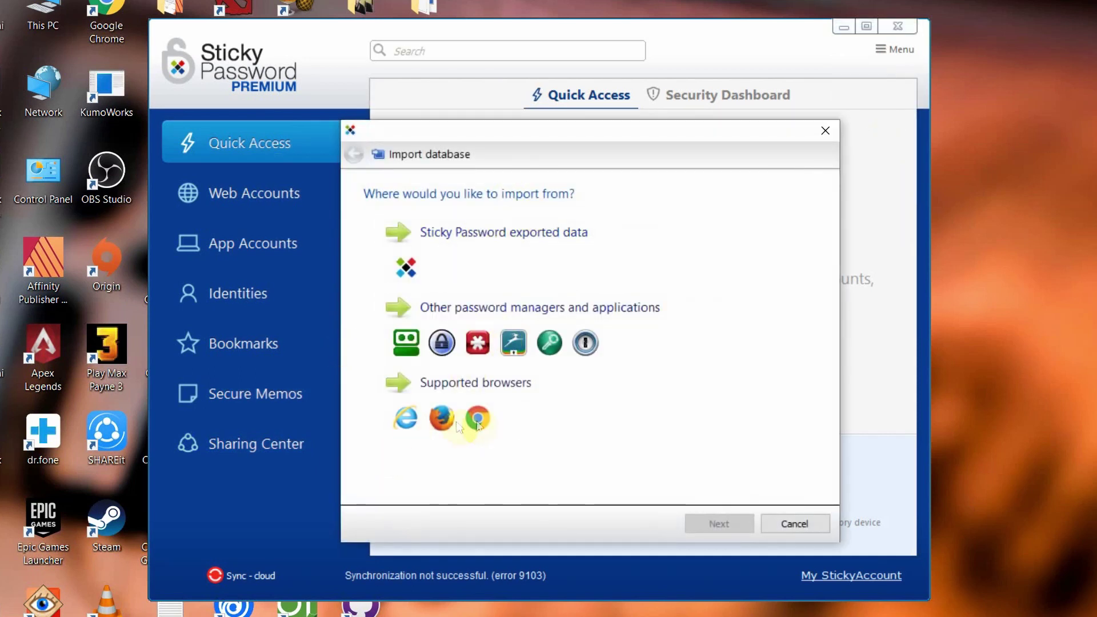
left_click(806, 525)
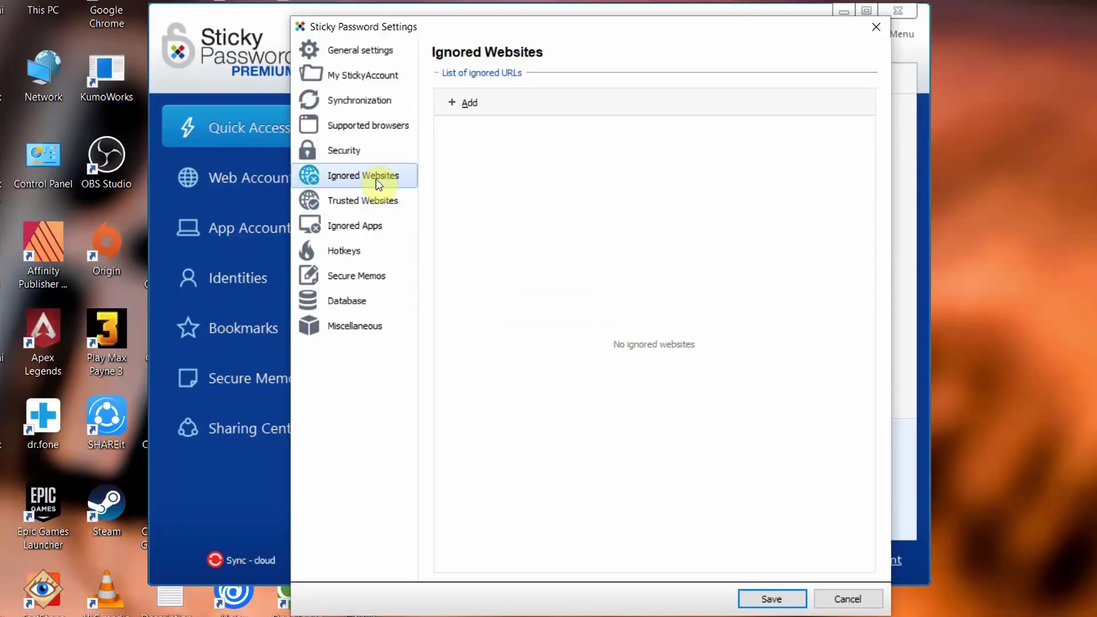
left_click(369, 221)
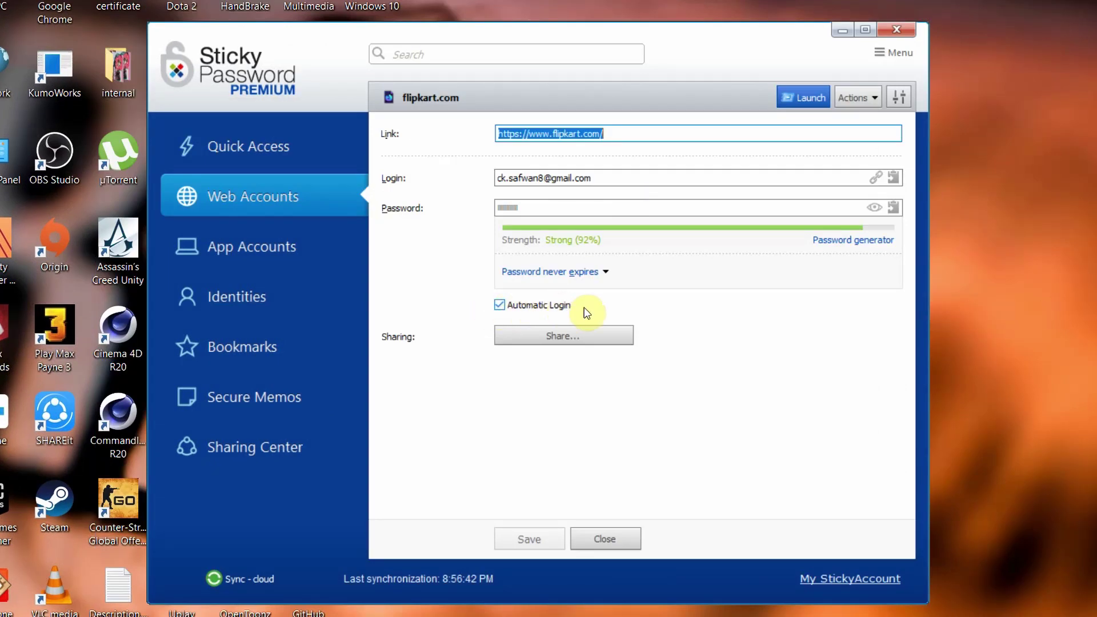
Start sharing the flipkart.com web account with Share....
left_click(547, 344)
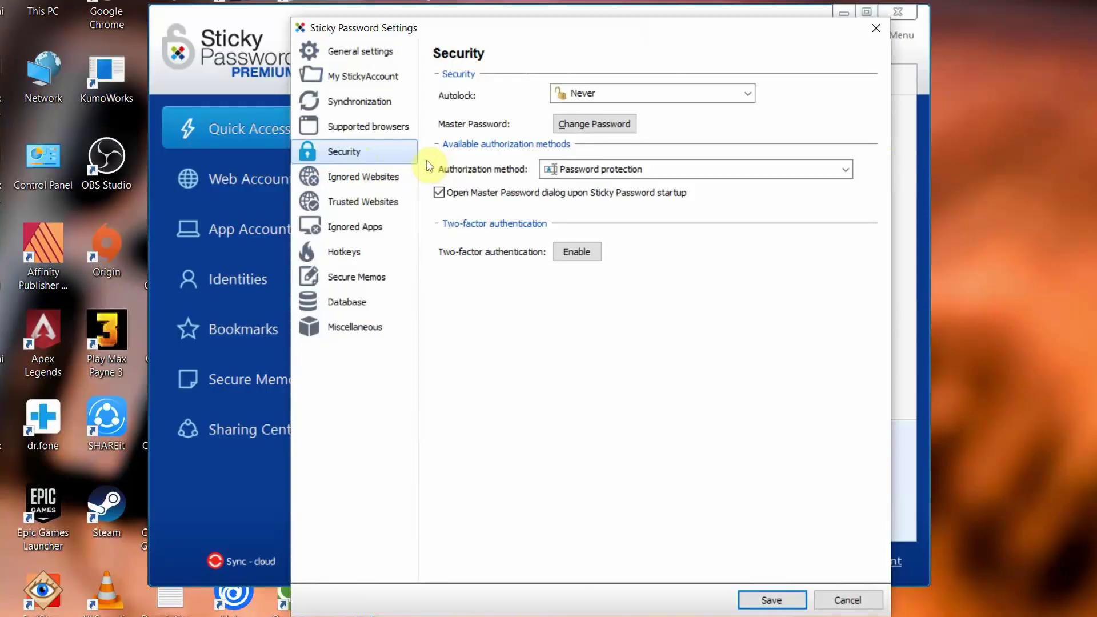
Leave the Autolock timing on Never in Security settings.
left_click(598, 100)
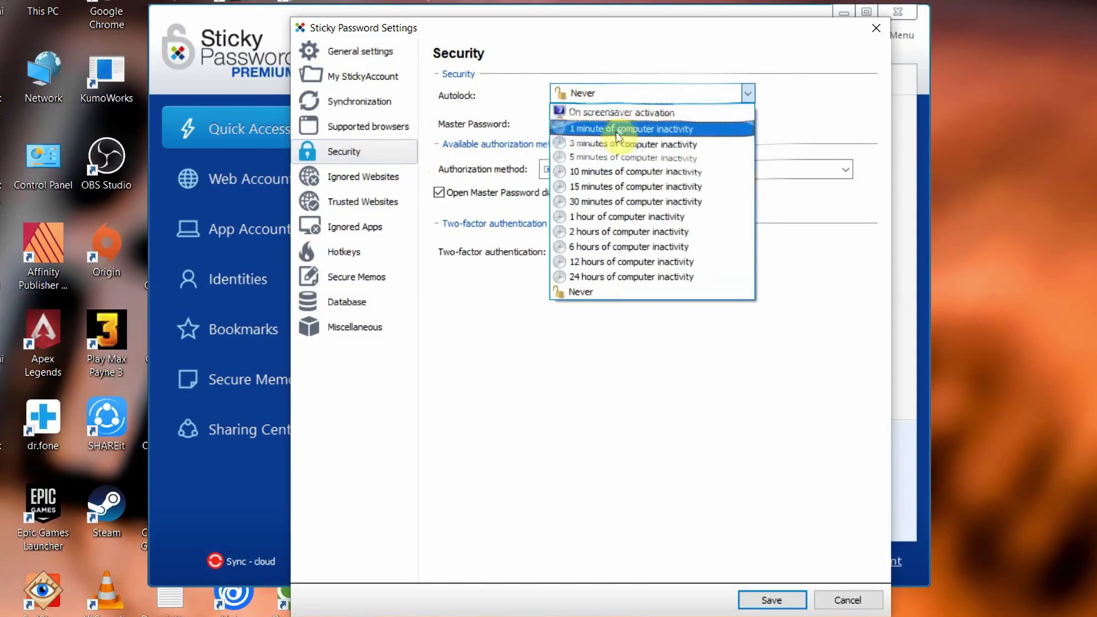
left_click(582, 291)
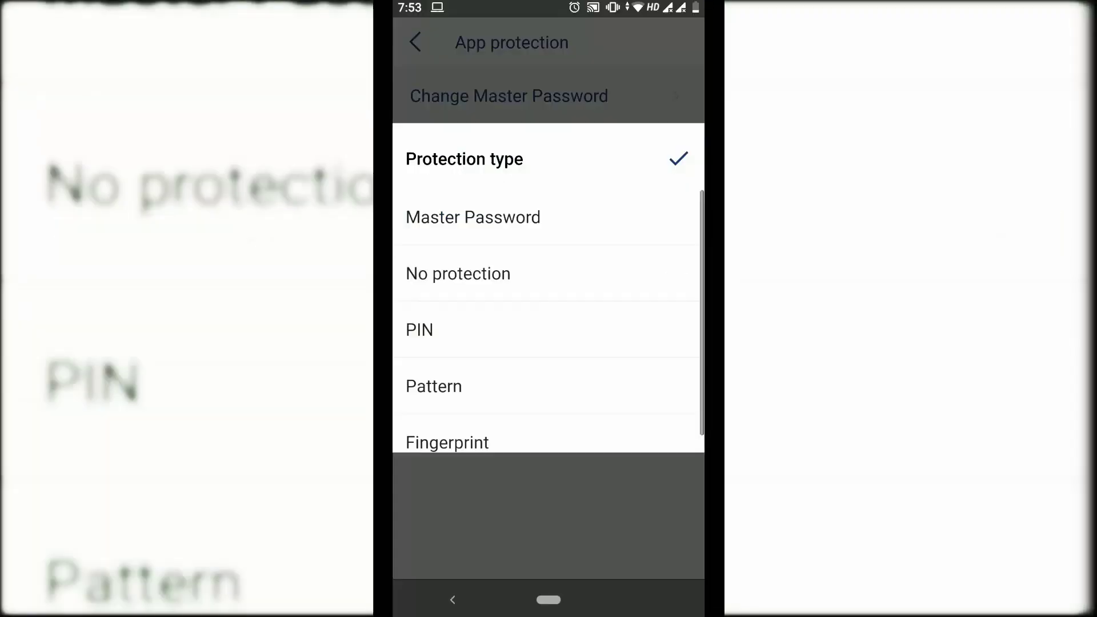
Set the phone app's protection type to Fingerprint and confirm the fingerprint setup.
scroll(548, 286, "down", 1)
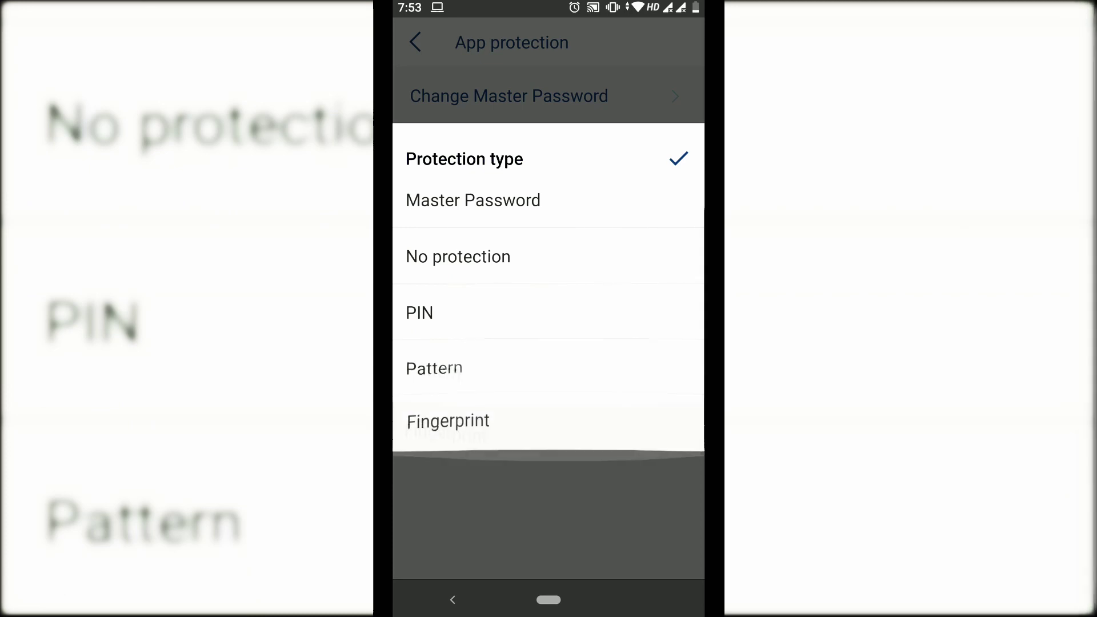
left_click(448, 423)
left_click(684, 347)
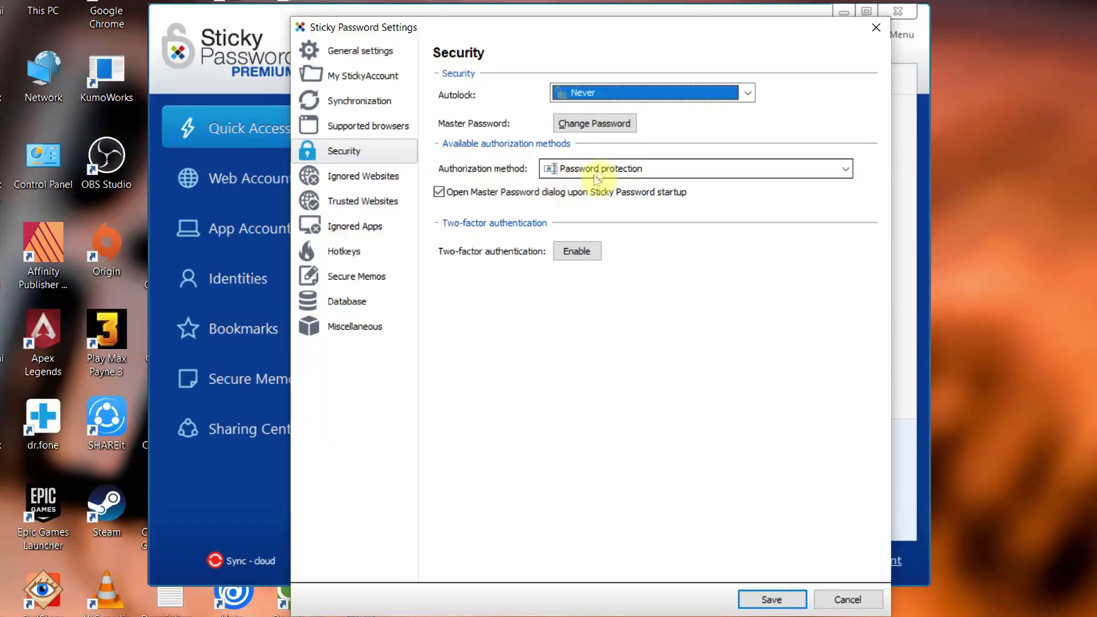
left_click(595, 175)
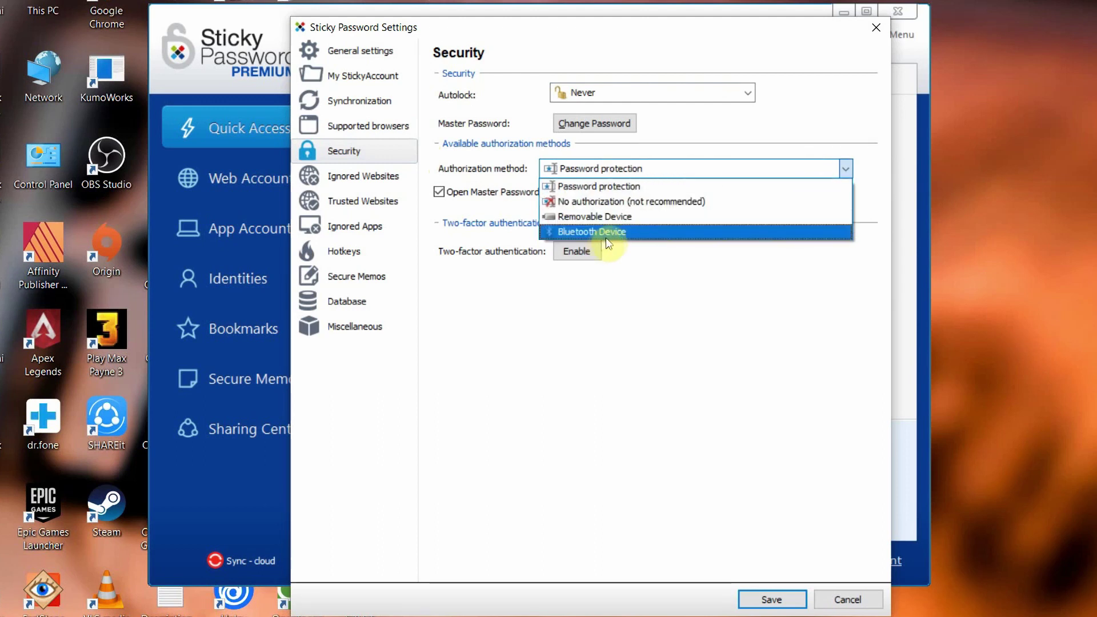
Close the Authorization method list, leaving Password protection in place.
left_click(627, 328)
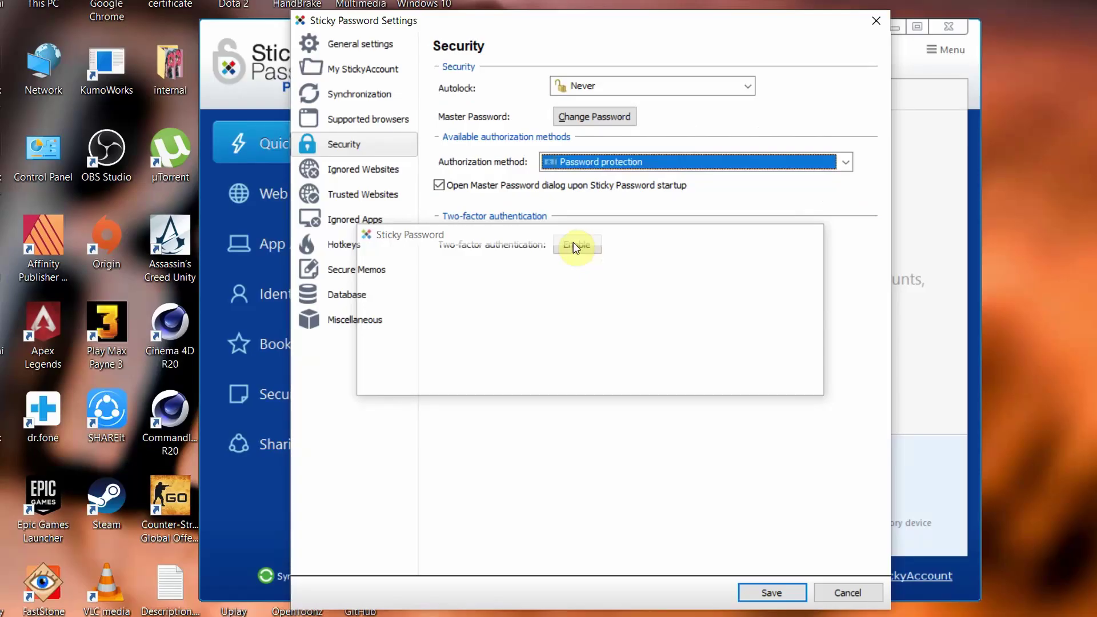
Start enabling two-factor authentication and advance to the QR-code setup step.
left_click(576, 245)
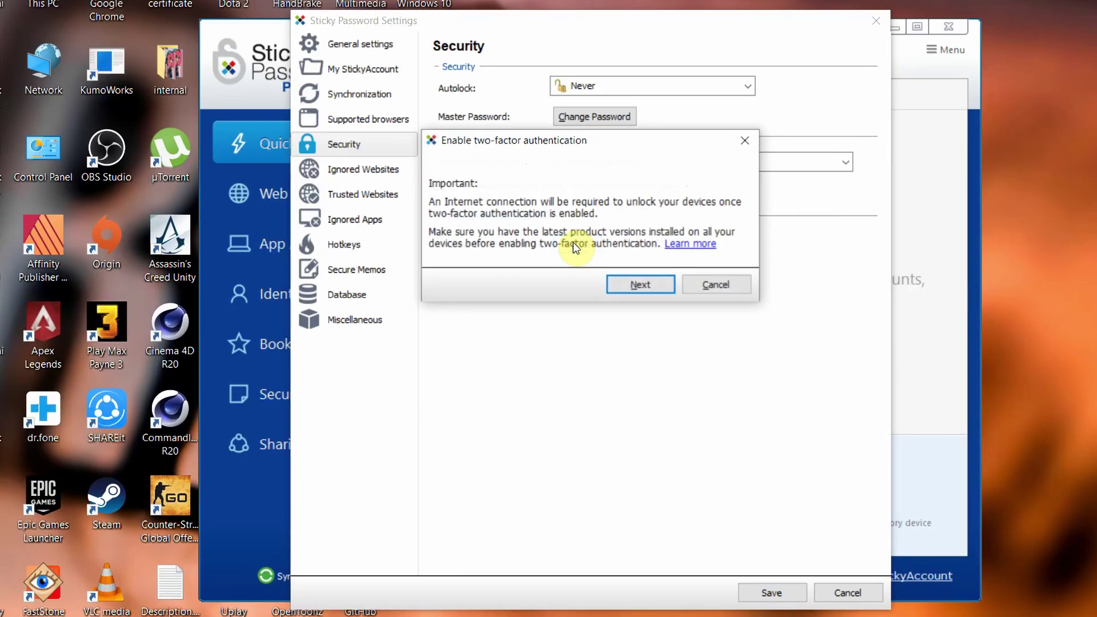
left_click(633, 288)
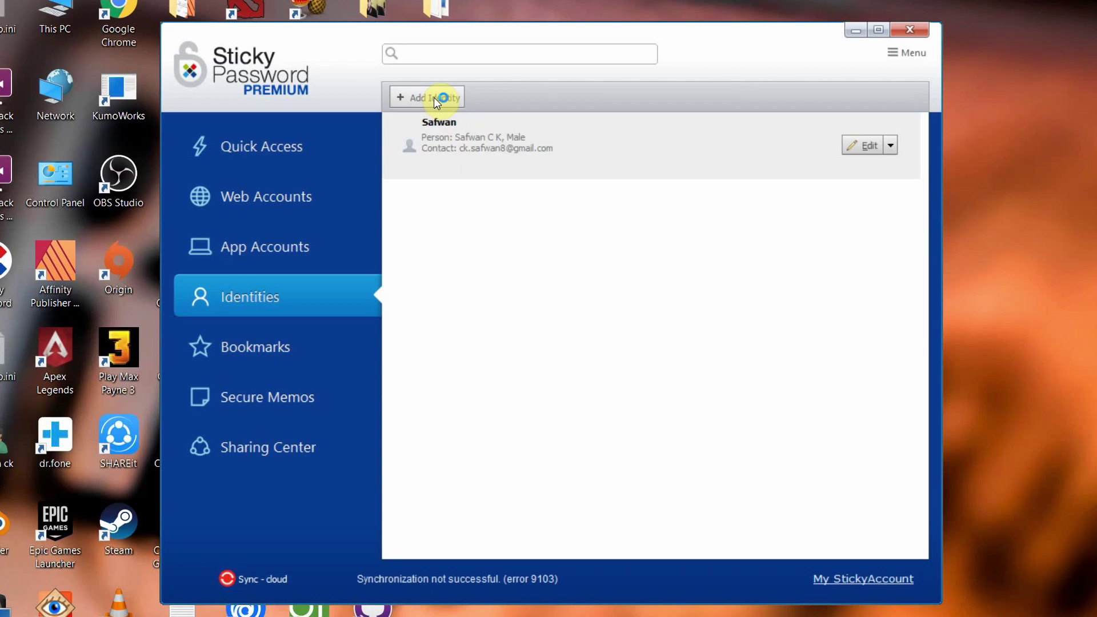
Add a New Identity, then expand the Google Chrome bookmark group to show its Bookmarks bar folder.
left_click(434, 97)
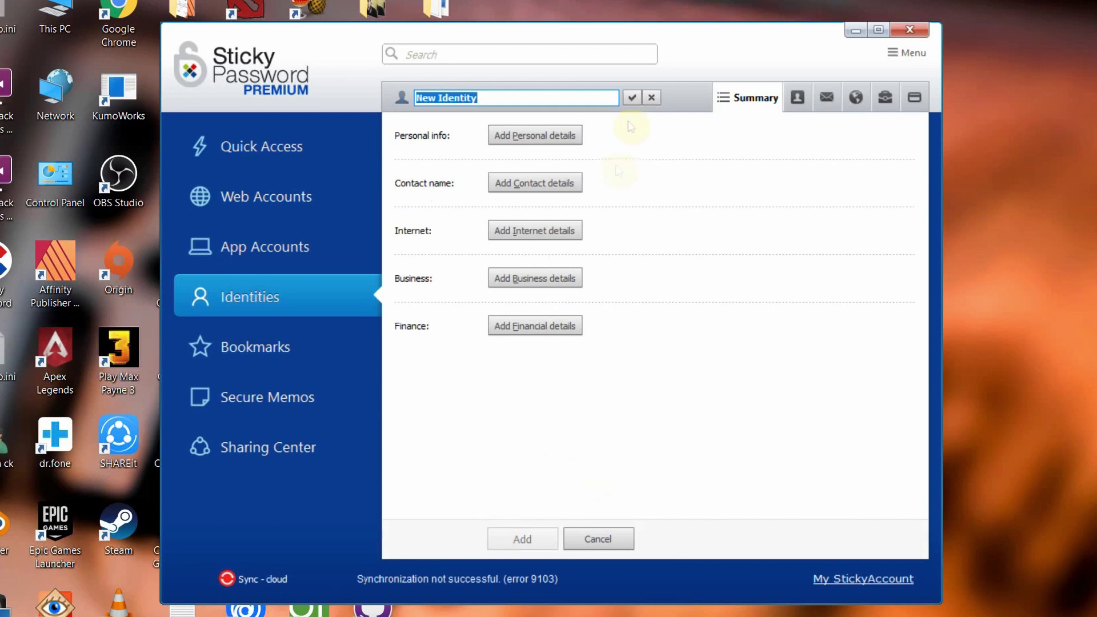
left_click(652, 102)
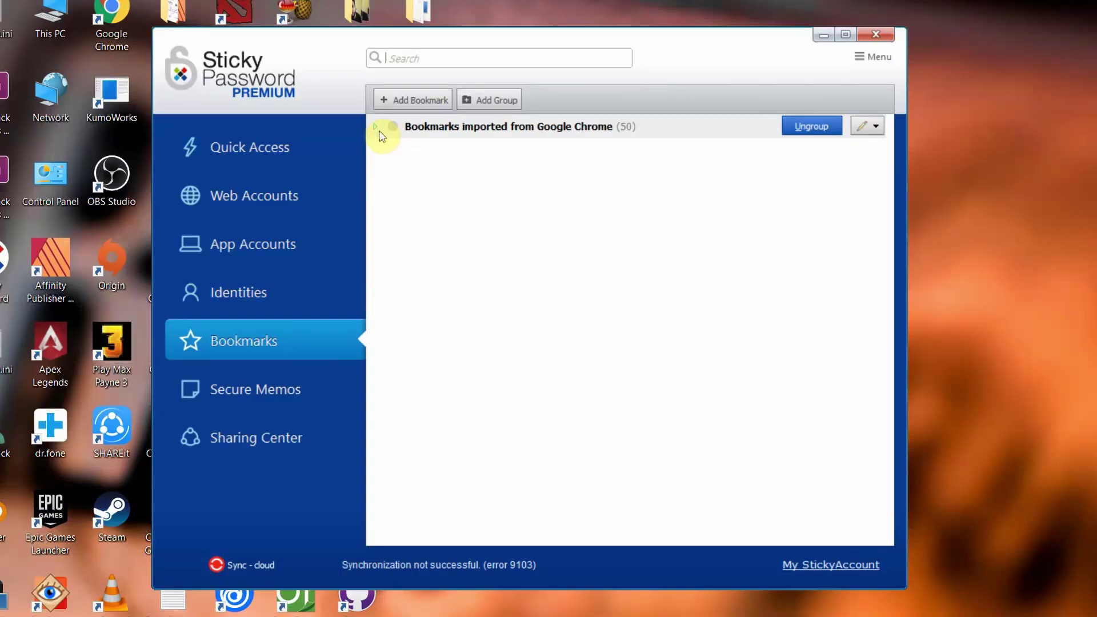
left_click(377, 130)
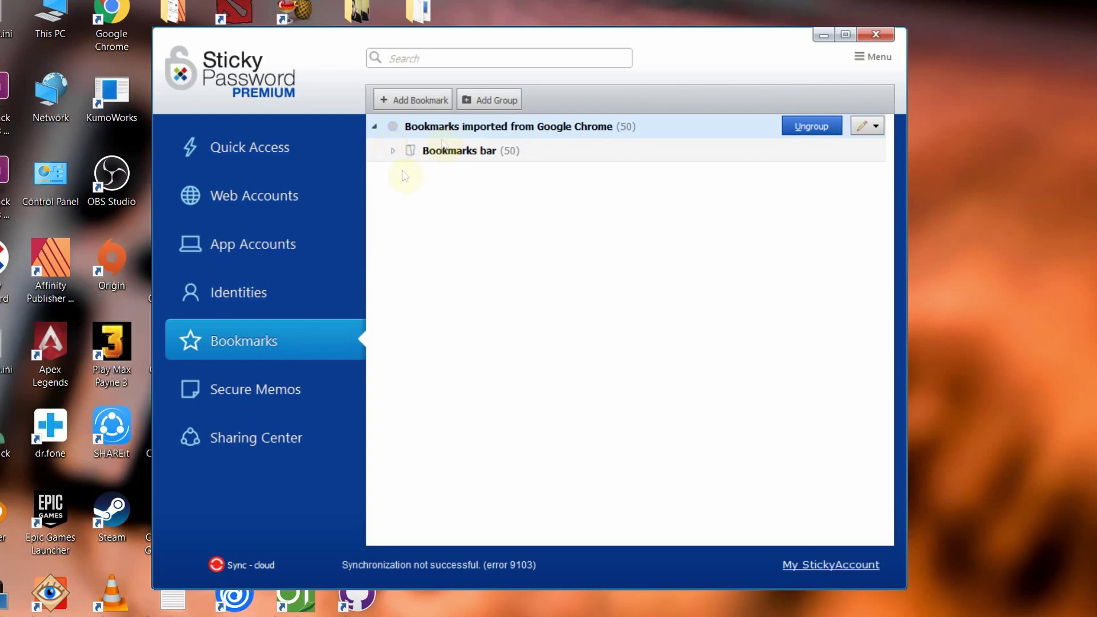
In Secure Memos, add a memo and accept the title 'New Secure Memo'.
left_click(185, 390)
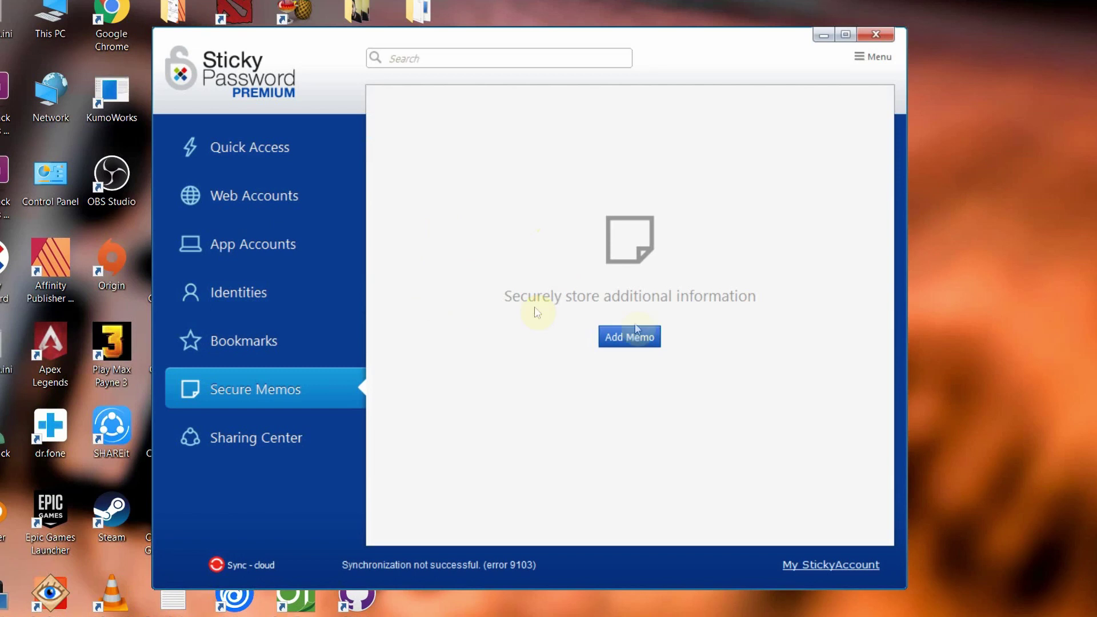
left_click(617, 336)
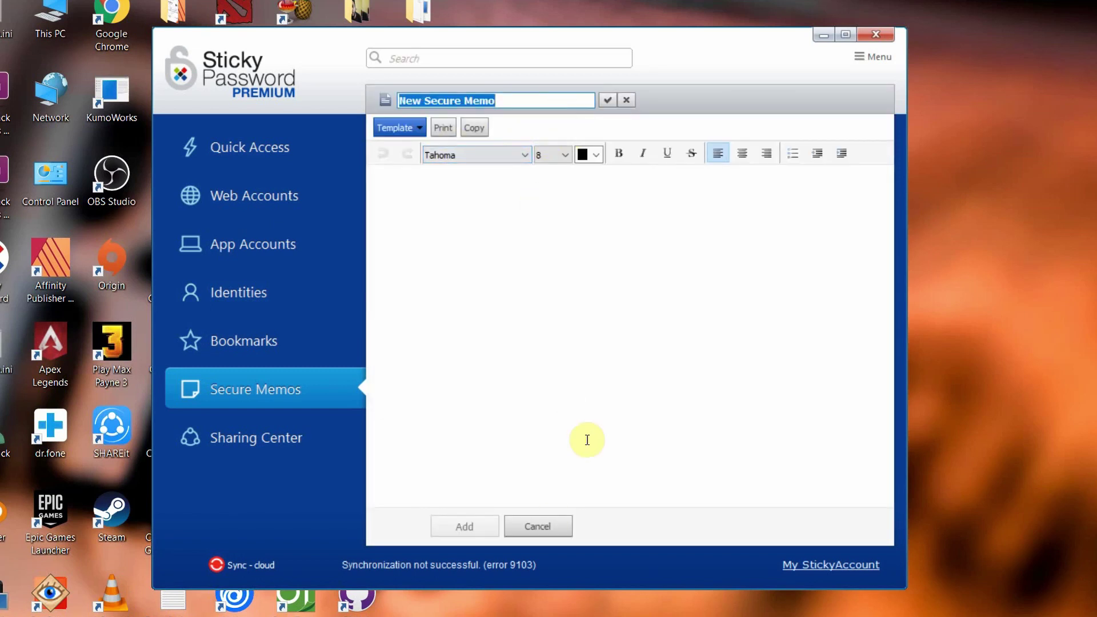
key("Return")
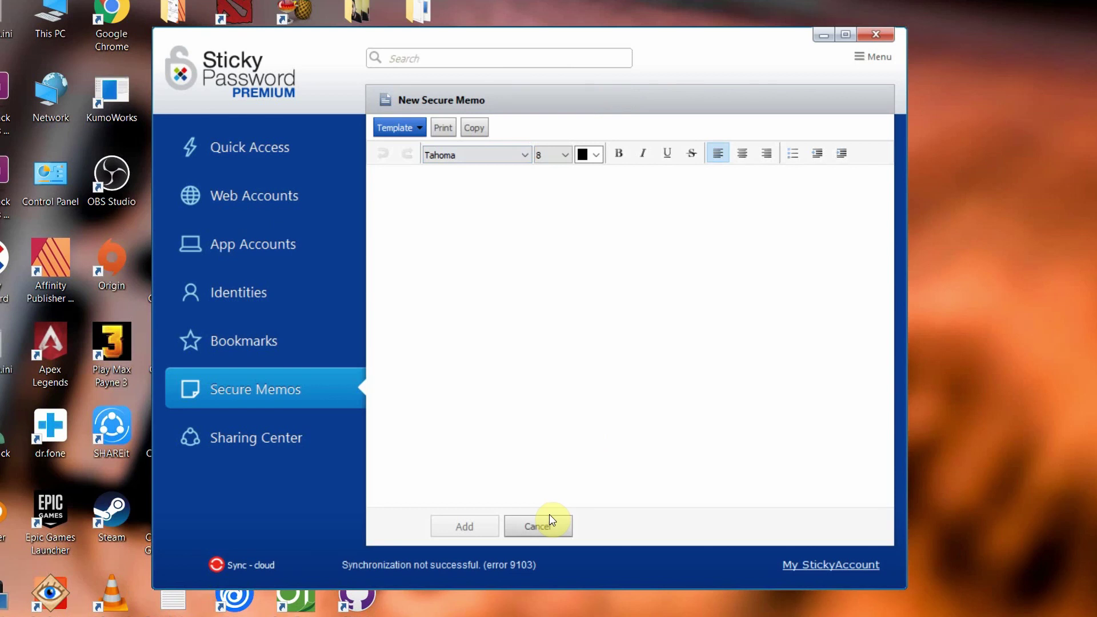
Cancel the unsaved memo and review the sync mode list, leaving 'Sync - cloud' selected.
left_click(547, 525)
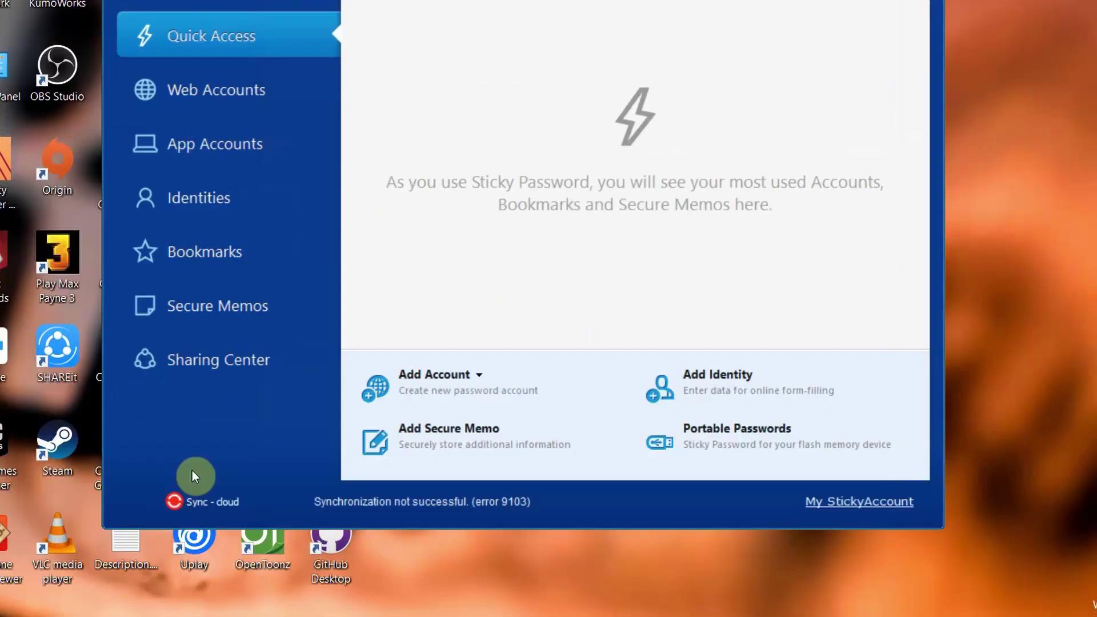
left_click(297, 502)
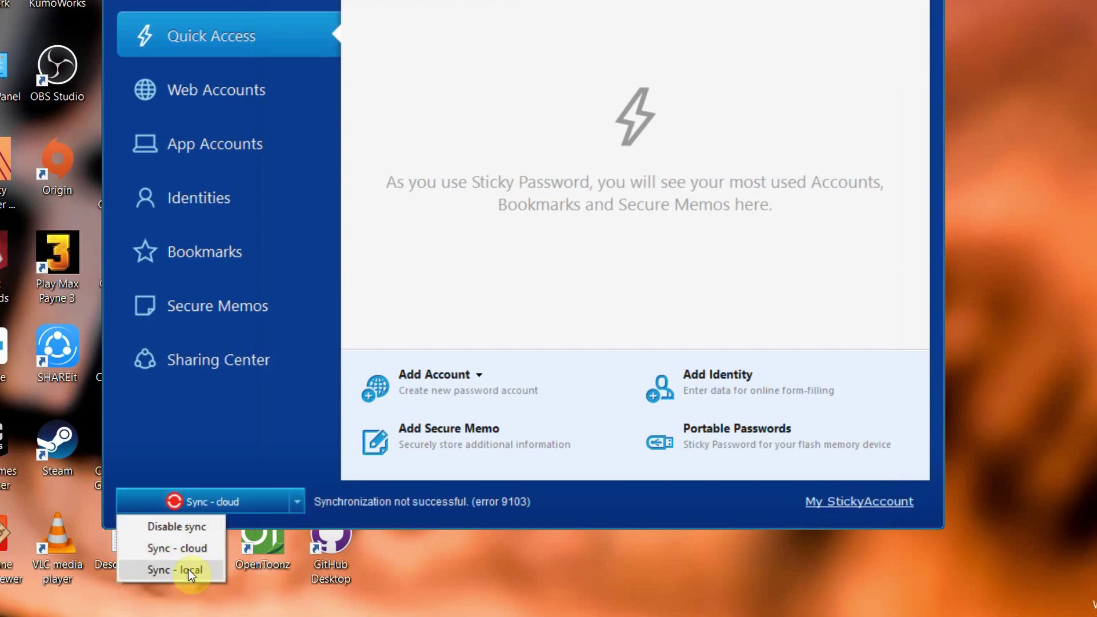
left_click(294, 423)
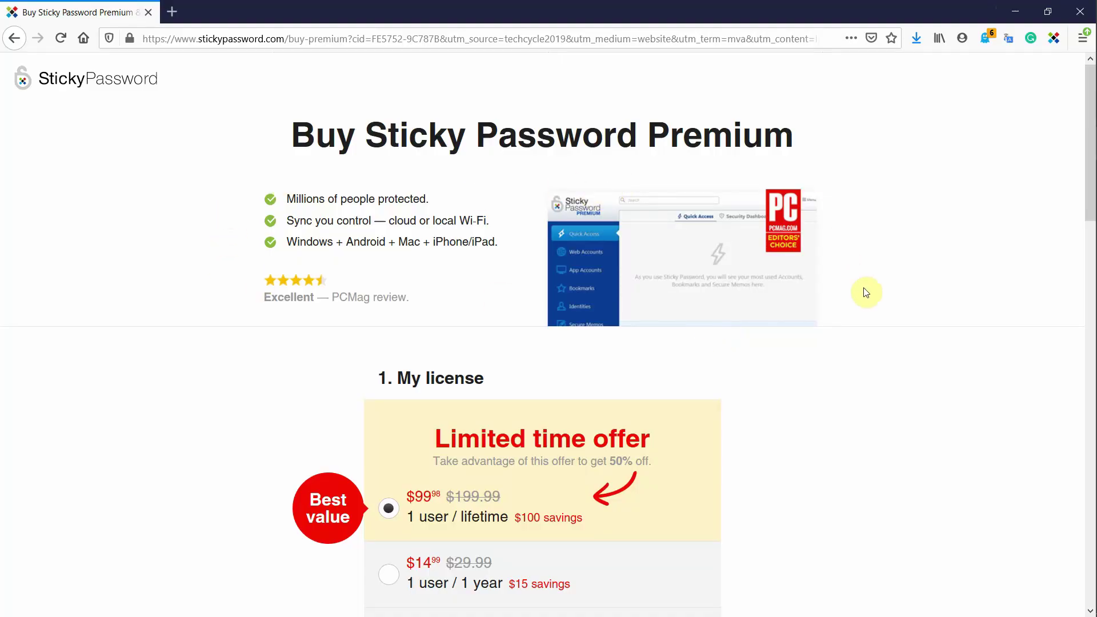
Scroll the Buy Sticky Password Premium page to view the lifetime and one-year offers.
scroll(866, 291, "down", 5)
scroll(622, 293, "up", 1)
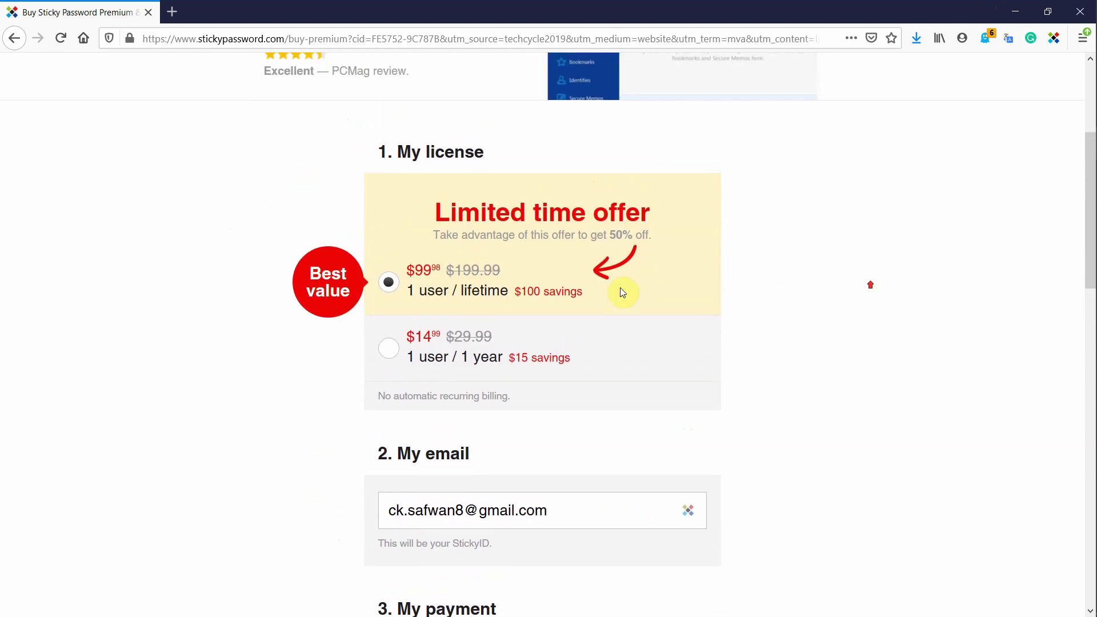